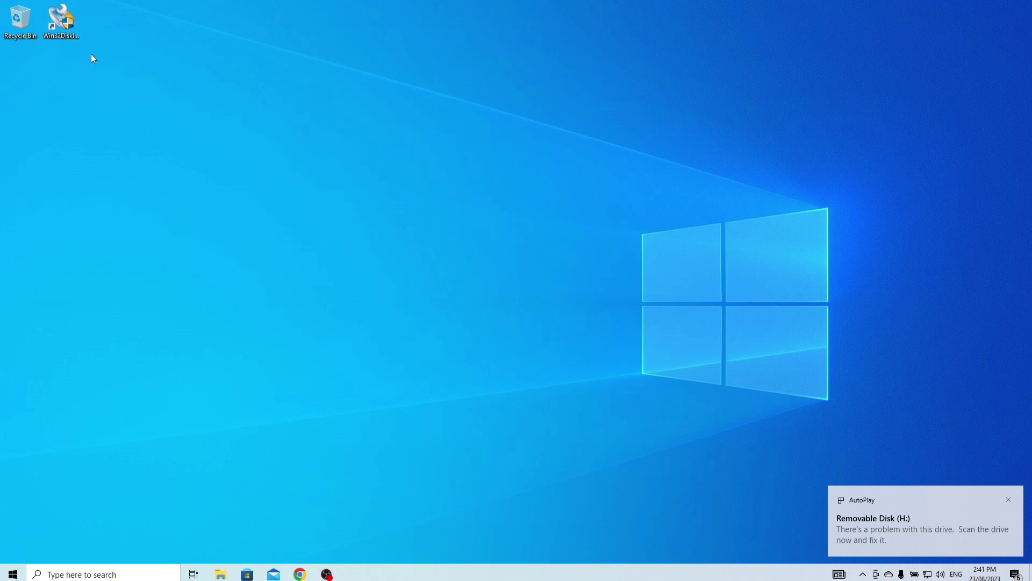
- Dismiss the drive notification, launch Win32 Disk Imager, and name the image file DualOSBoot_RG35XX.img in Downloads
click(1008, 501)
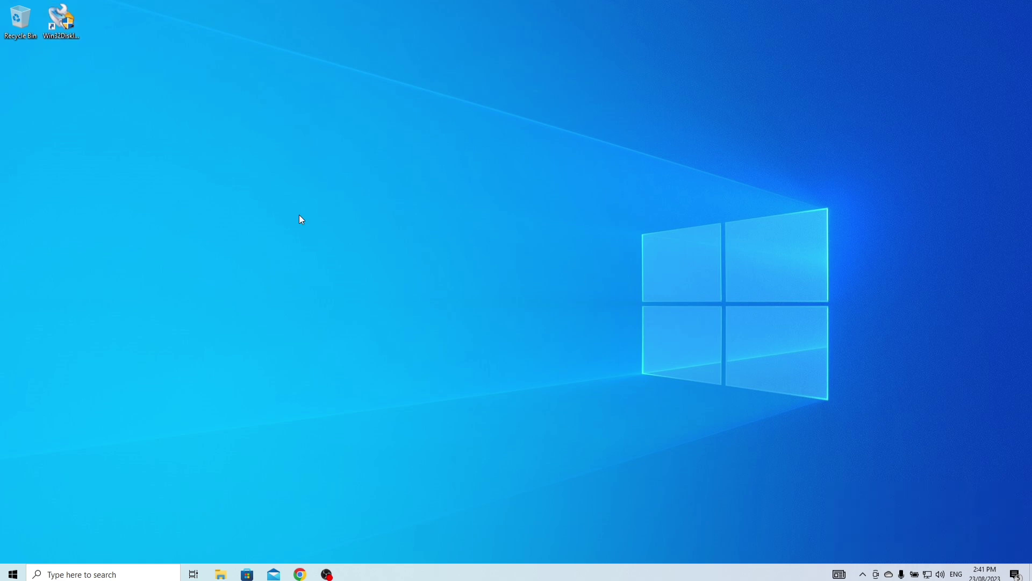
double_click(70, 28)
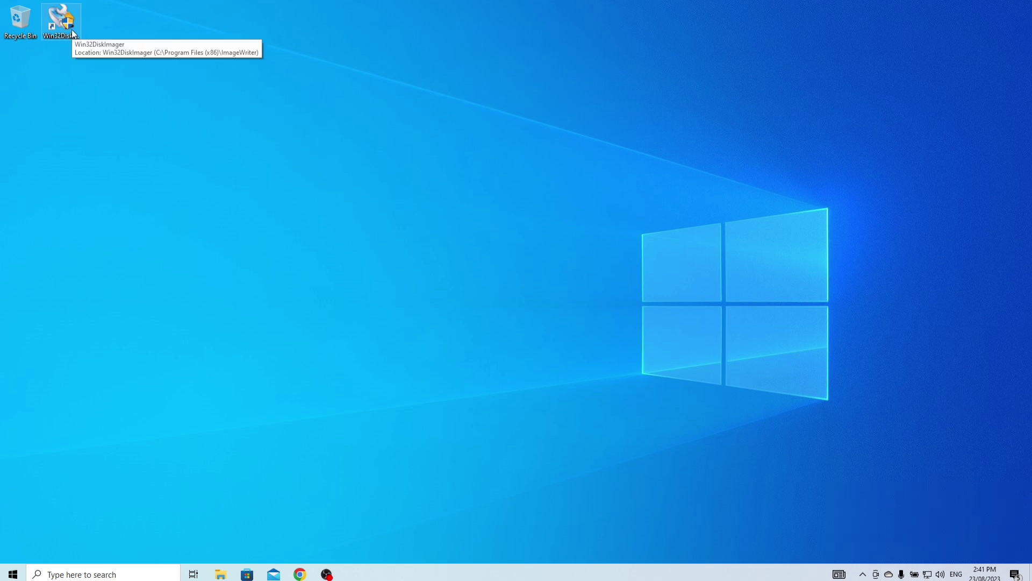
click(598, 224)
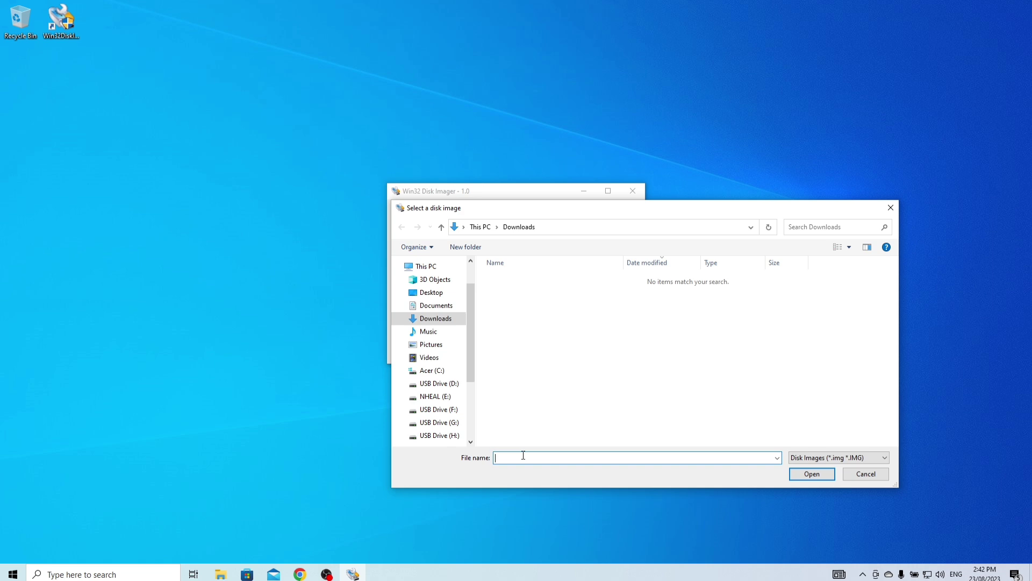
text(DualOSBoot_RG34)
text(XX.img)
- Confirm DualOSBoot_RG35XX.img as the image path and read the SD card D: into it
click(812, 473)
click(557, 228)
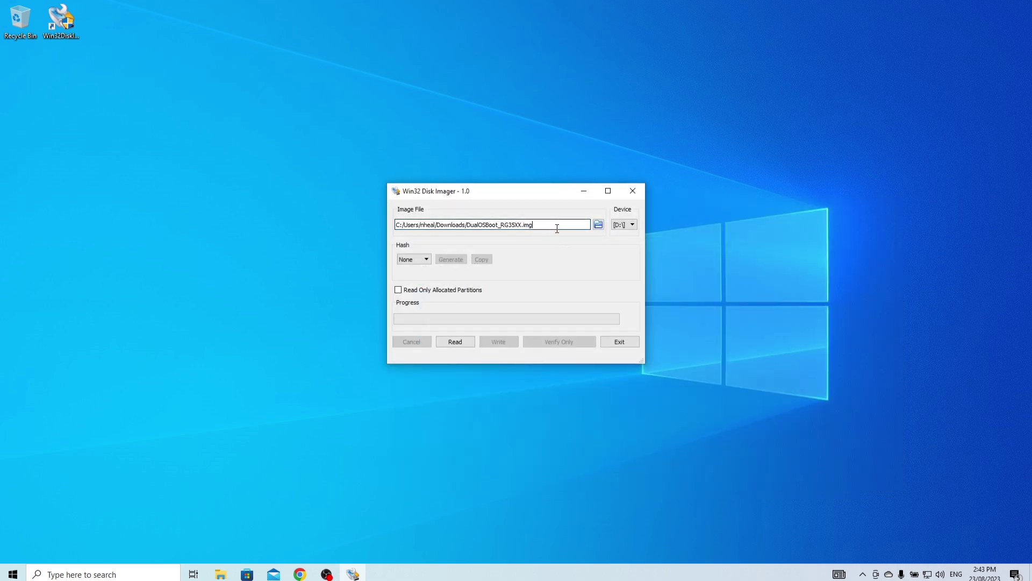
click(455, 342)
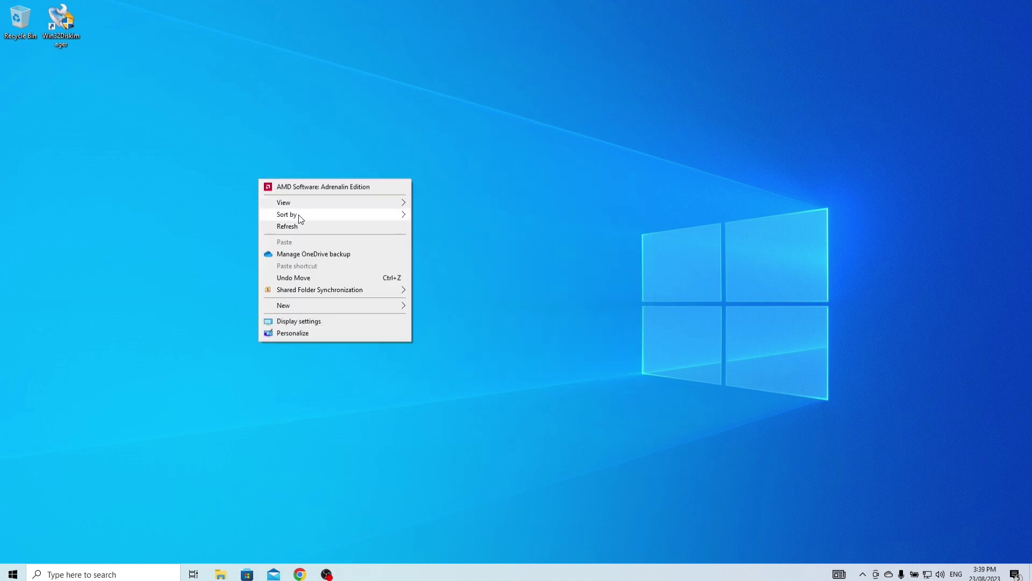
click(293, 227)
click(221, 572)
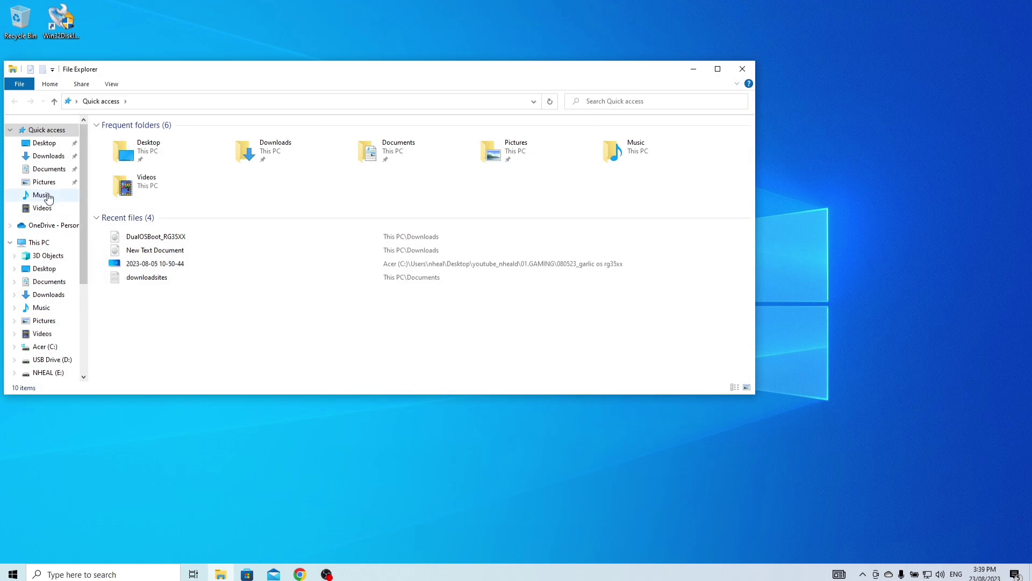
click(48, 155)
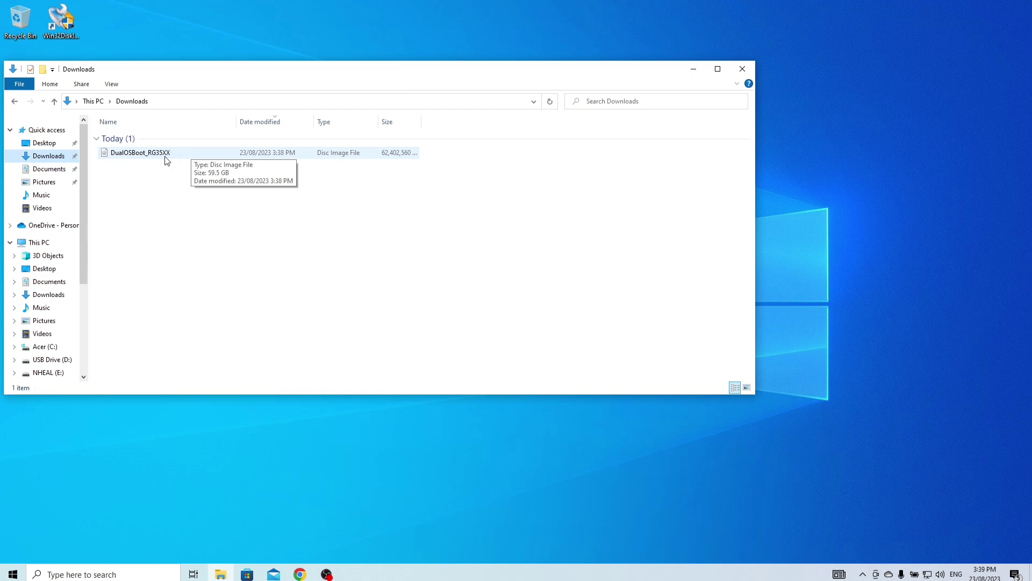
click(748, 71)
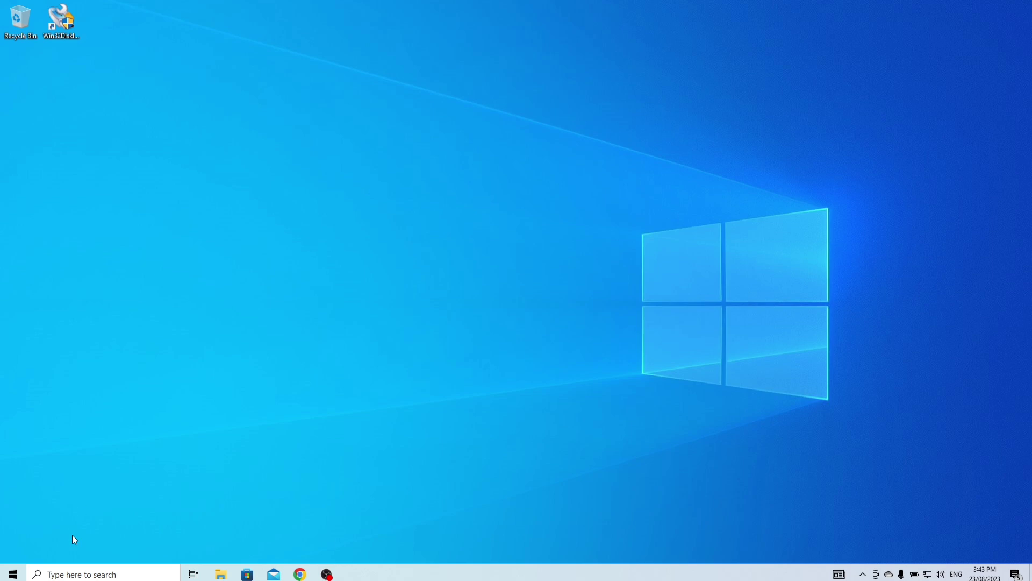
- Launch SD Card Formatter via 'sd' search, quick-format the 59.51 GB card D: as exFAT, then close it
click(65, 574)
text(sd)
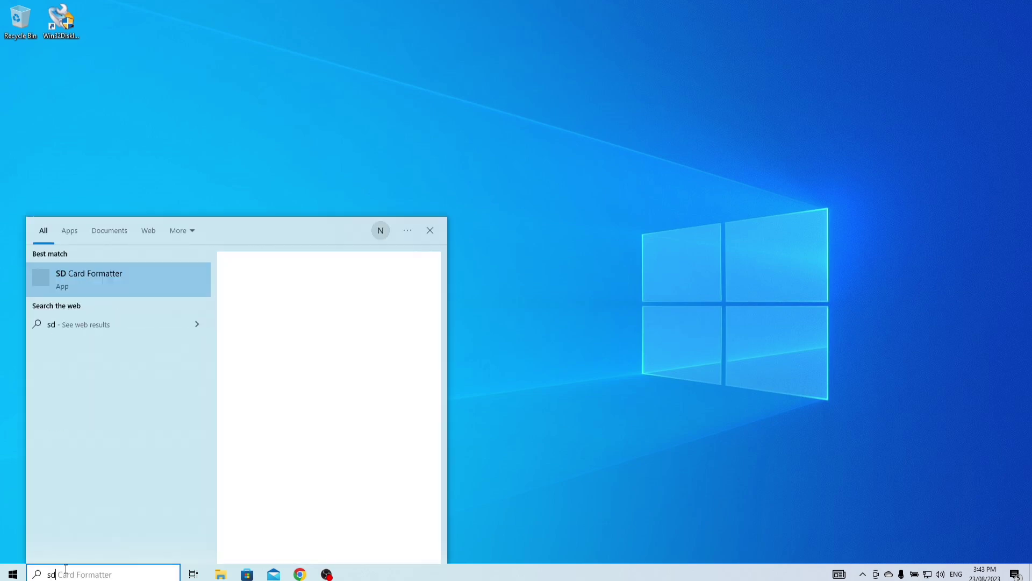
click(99, 286)
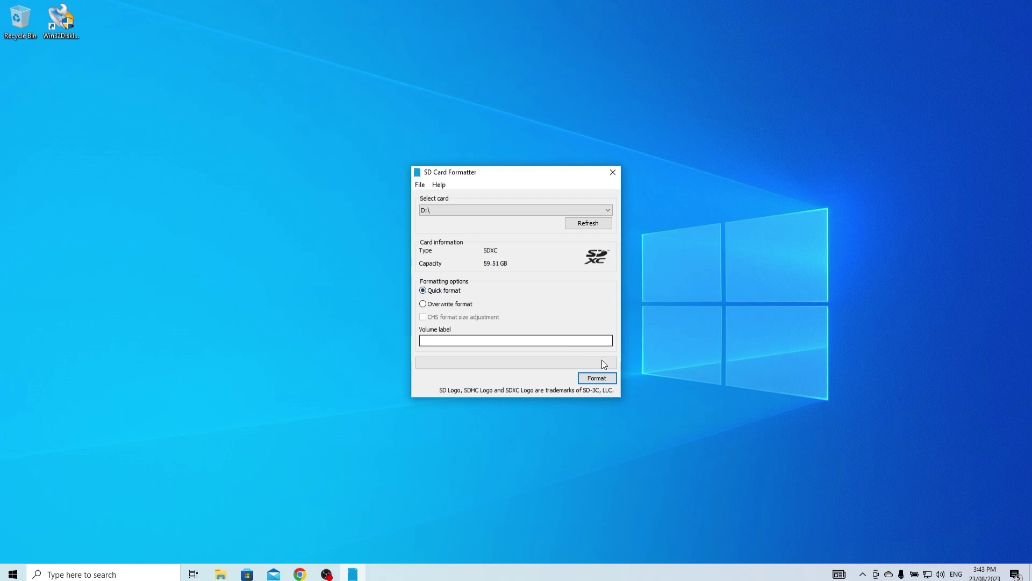
click(606, 378)
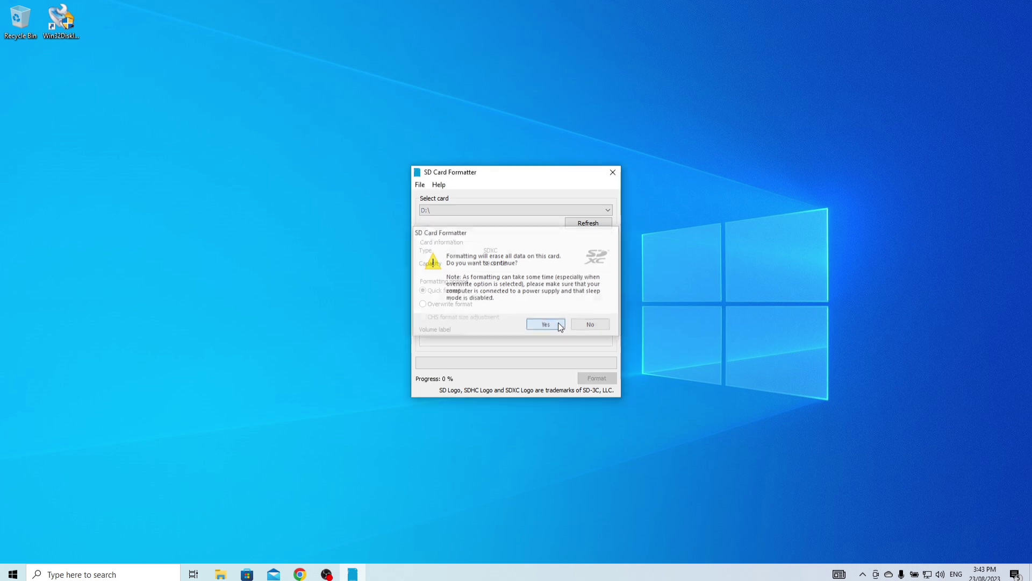
click(558, 323)
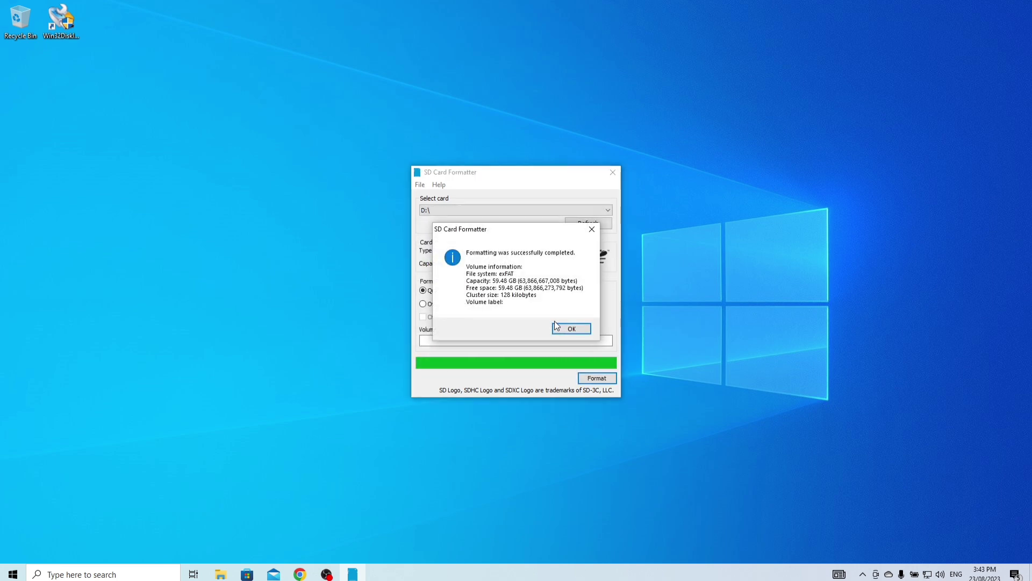
click(571, 329)
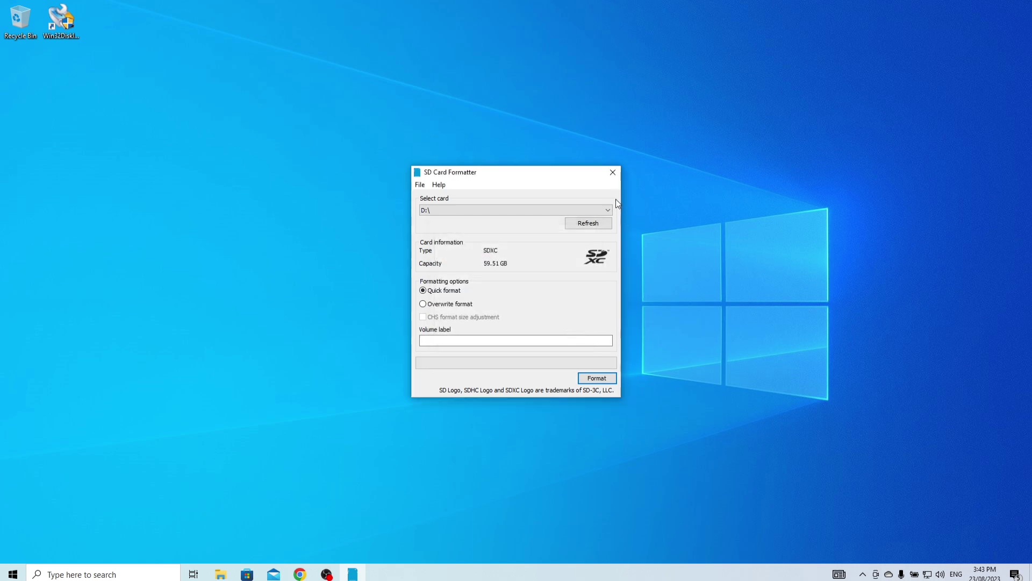
click(613, 173)
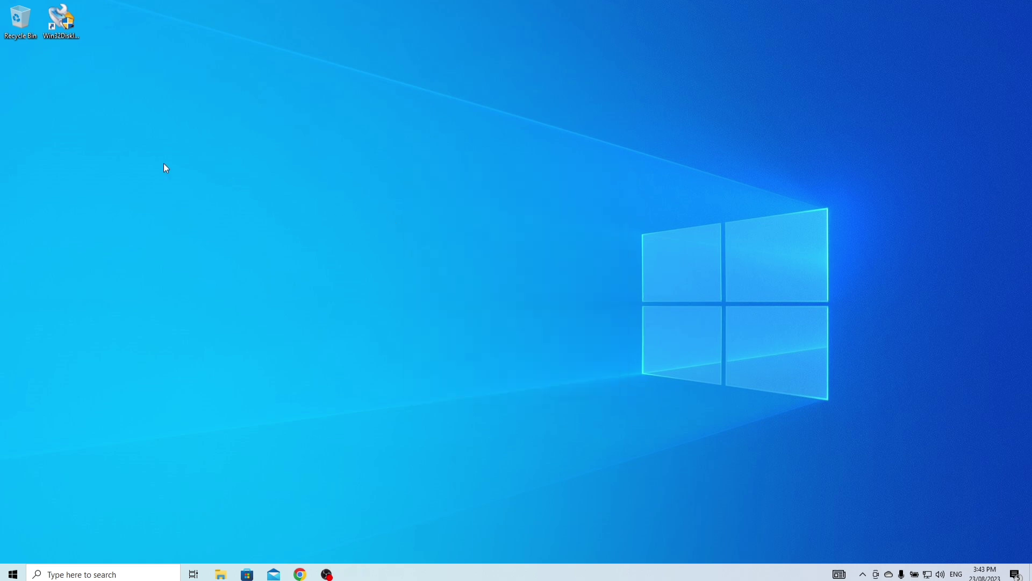
- Relaunch Win32 Disk Imager and check in File Explorer that USB Drive (D:) is empty
double_click(58, 36)
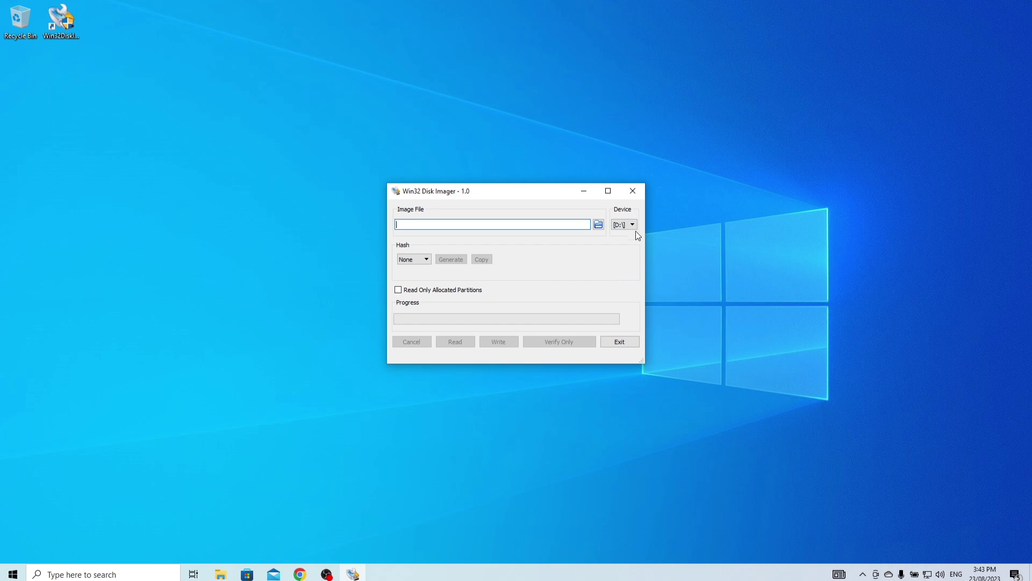
click(221, 576)
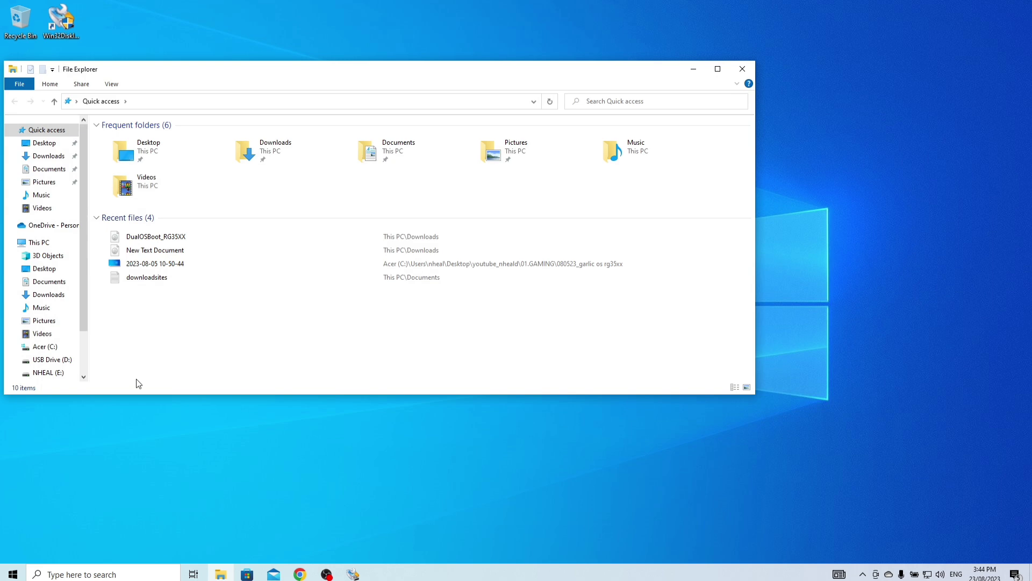
scroll(54, 344, down, 1)
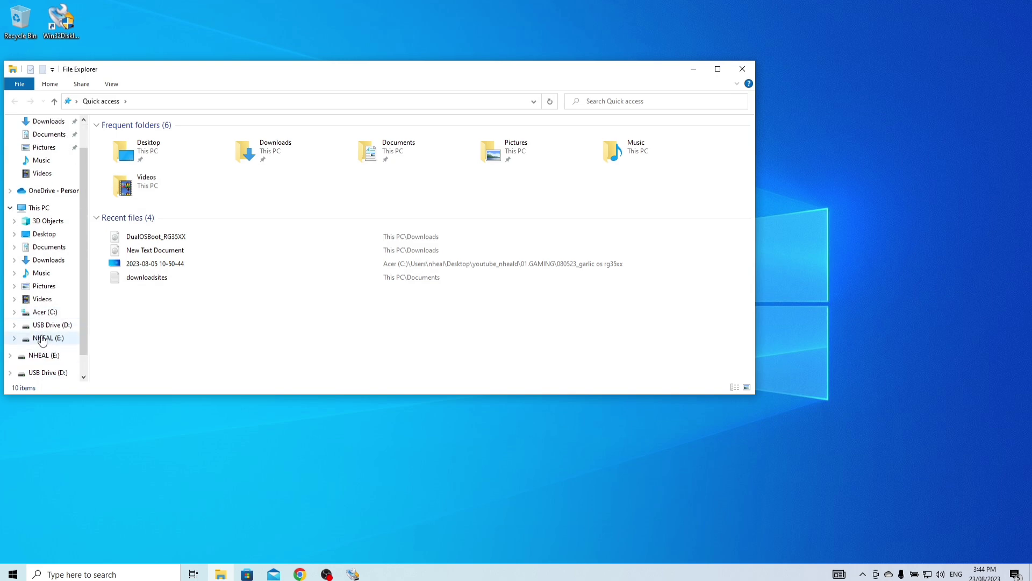
scroll(44, 344, up, 1)
click(52, 339)
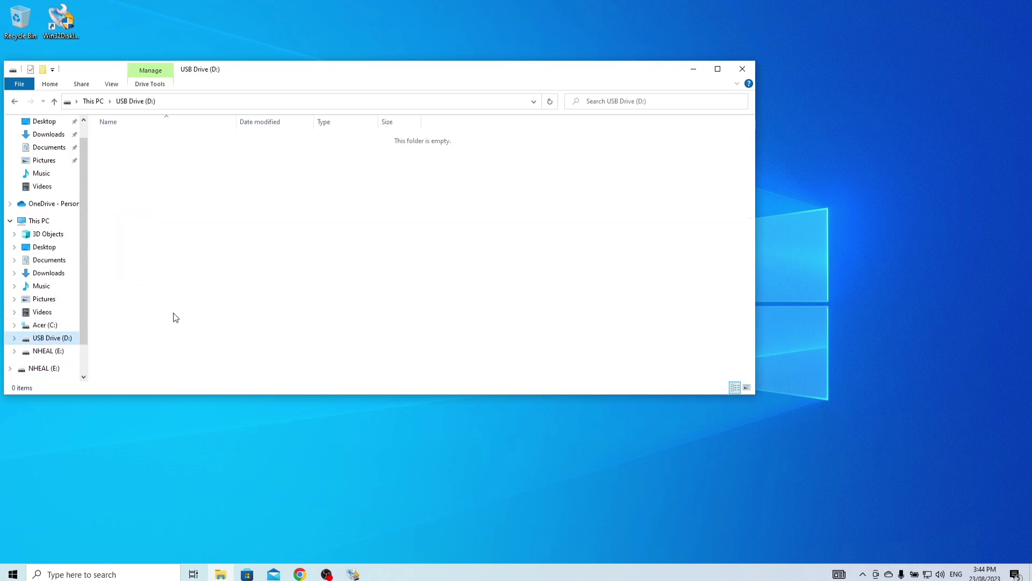
- Load DualOSBoot_RG35XX.img from Downloads and write it to card D:, confirming the overwrite
click(743, 71)
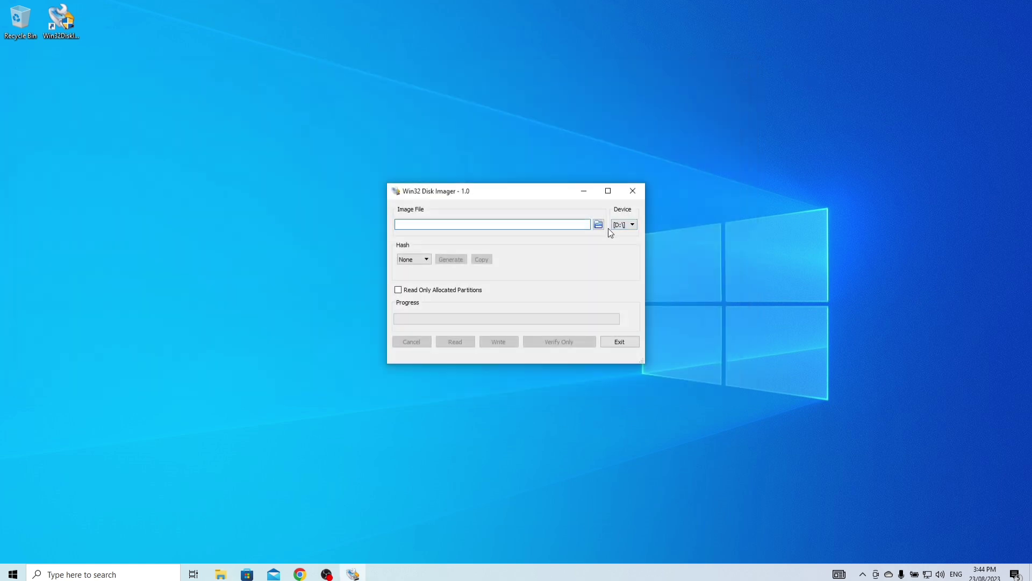
click(598, 224)
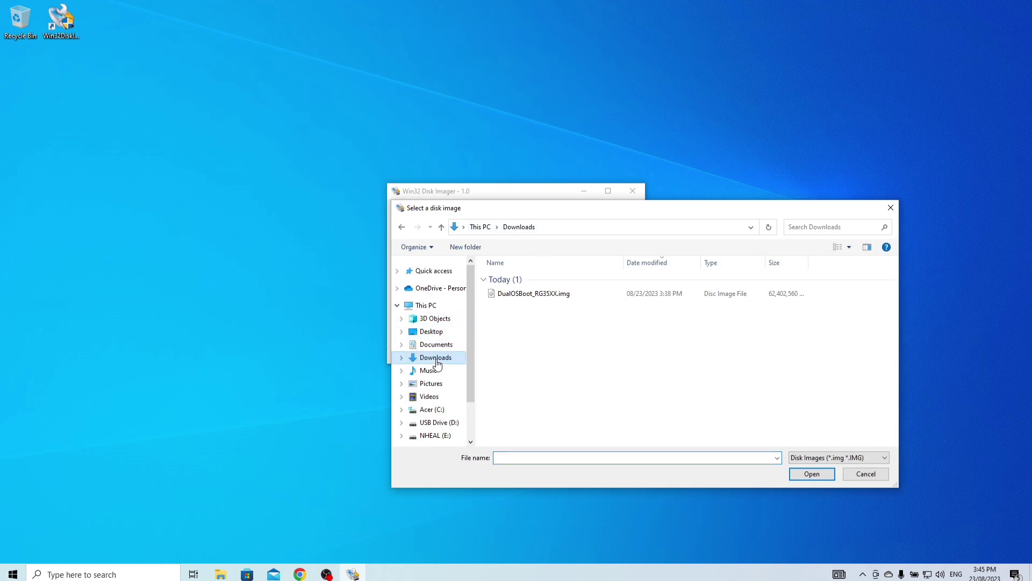
click(541, 296)
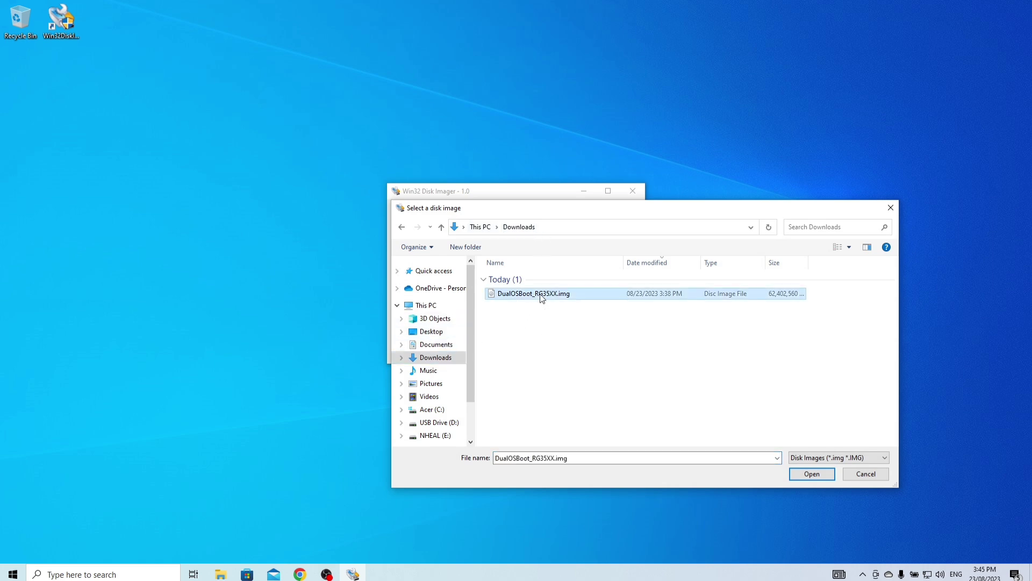
click(805, 480)
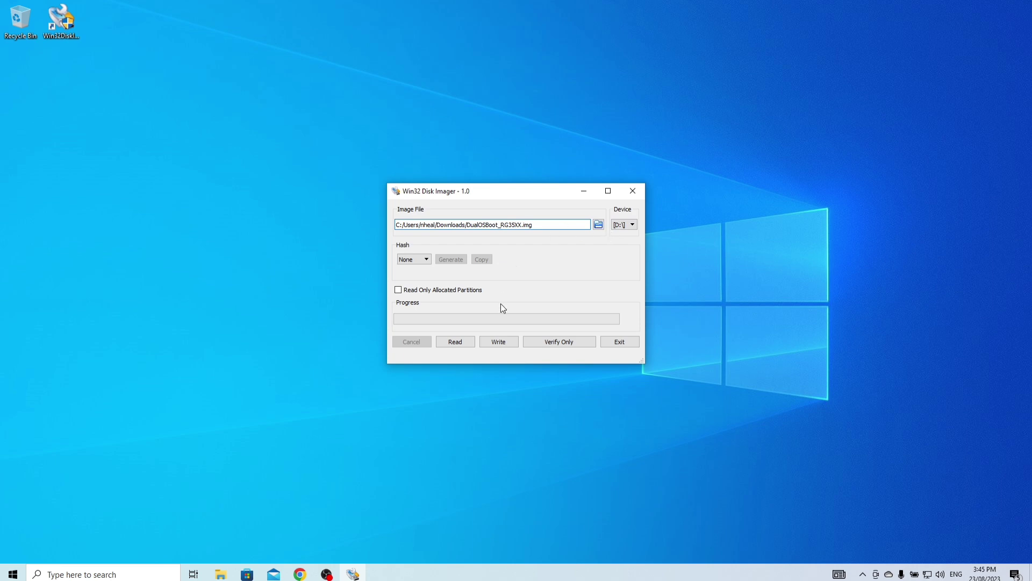
click(499, 343)
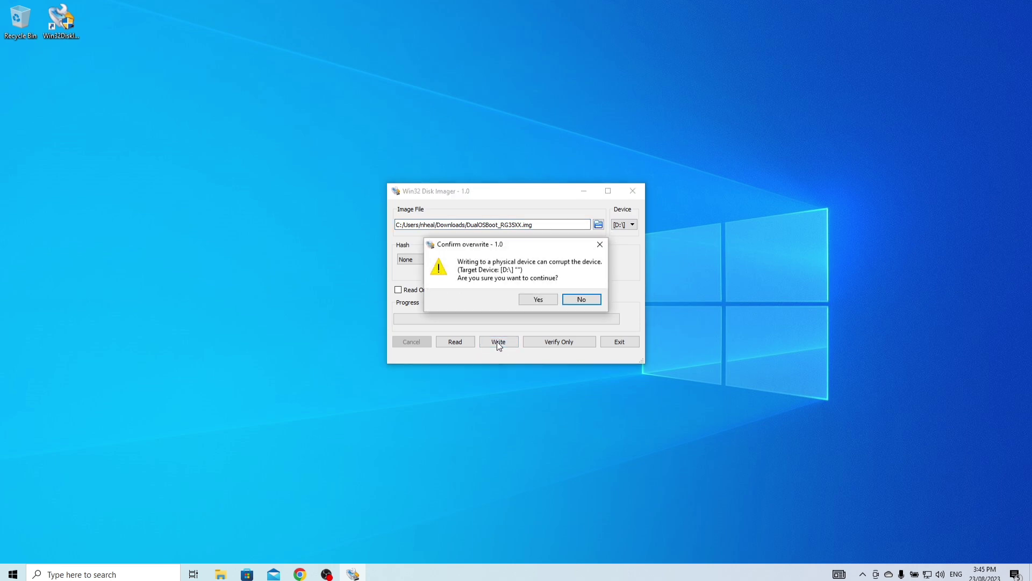
click(535, 301)
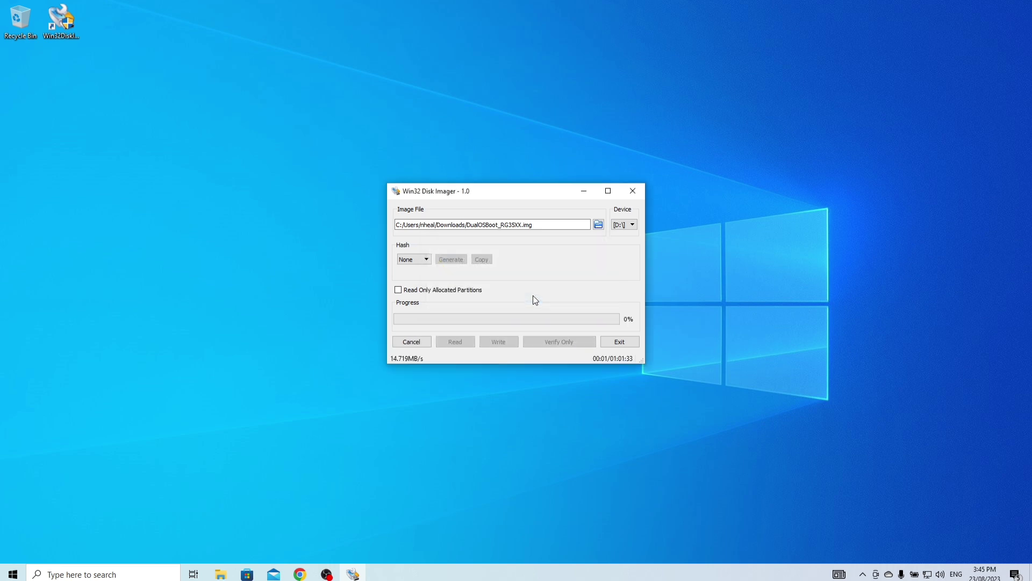